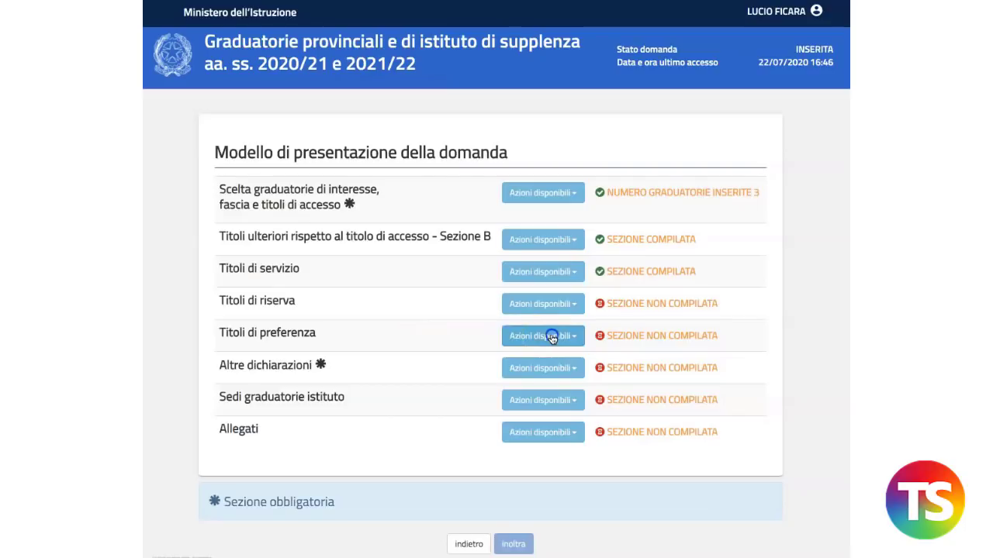
Step: Open the Titoli di preferenza section of the application and review its list of preference titles
{"action": "left_click", "coordinate": [551, 337]}
{"action": "left_click", "coordinate": [540, 357]}
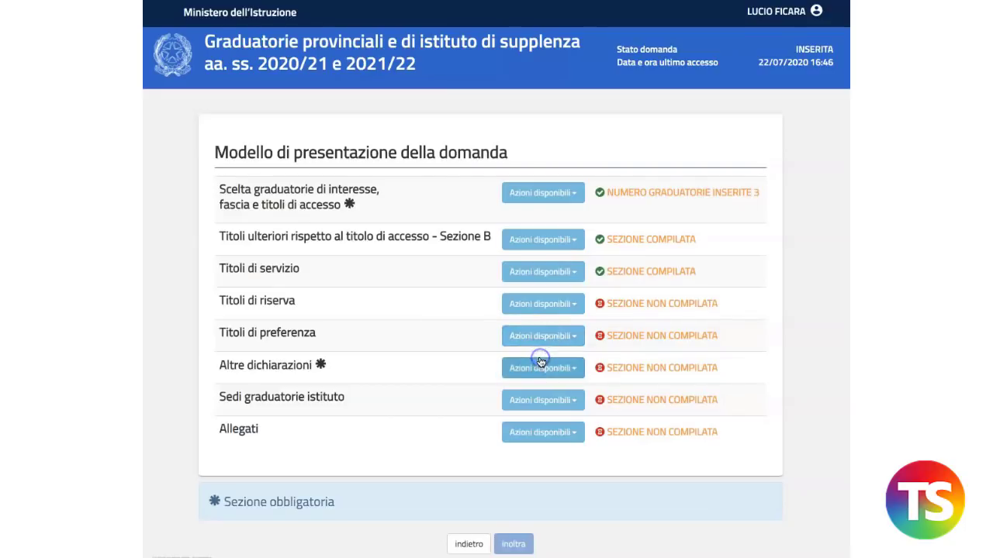
{"action": "scroll", "coordinate": [388, 295], "scroll_direction": "down", "scroll_amount": 5}
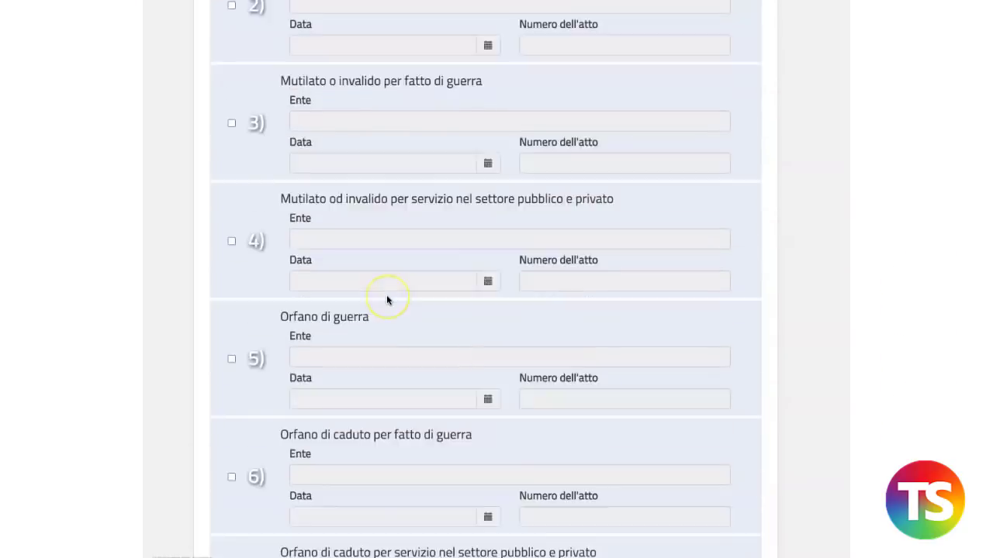
{"action": "scroll", "coordinate": [388, 299], "scroll_direction": "down", "scroll_amount": 20}
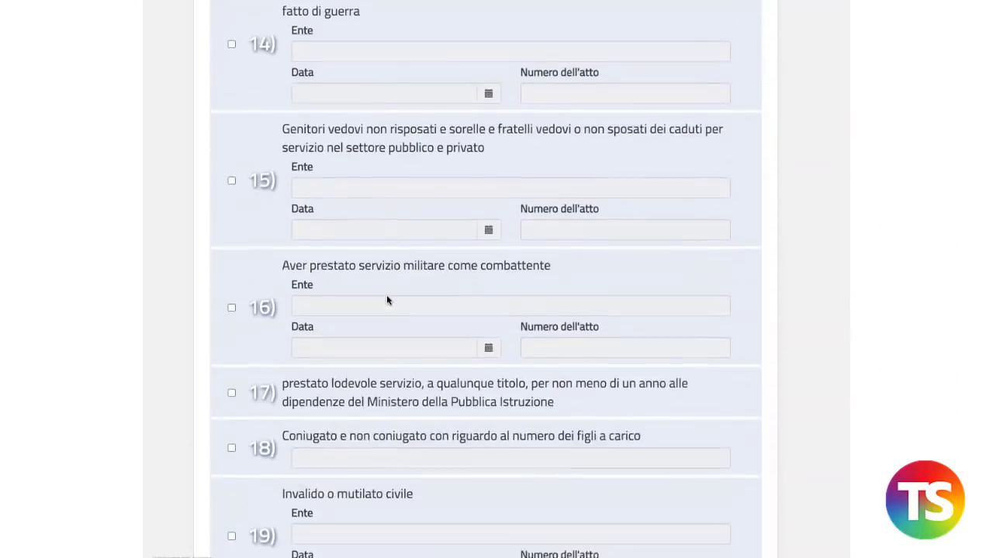
{"action": "scroll", "coordinate": [386, 301], "scroll_direction": "down", "scroll_amount": 3}
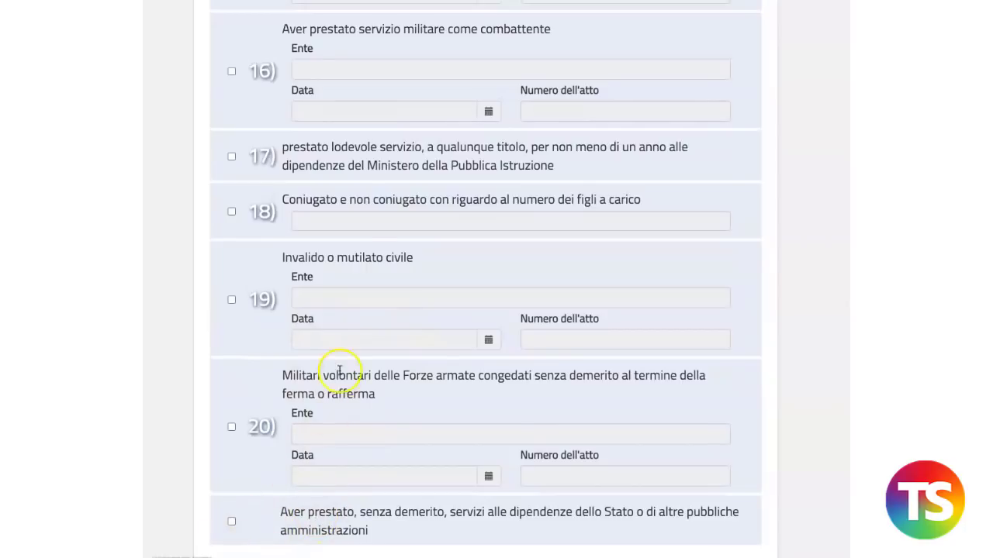
{"action": "scroll", "coordinate": [359, 314], "scroll_direction": "up", "scroll_amount": 20}
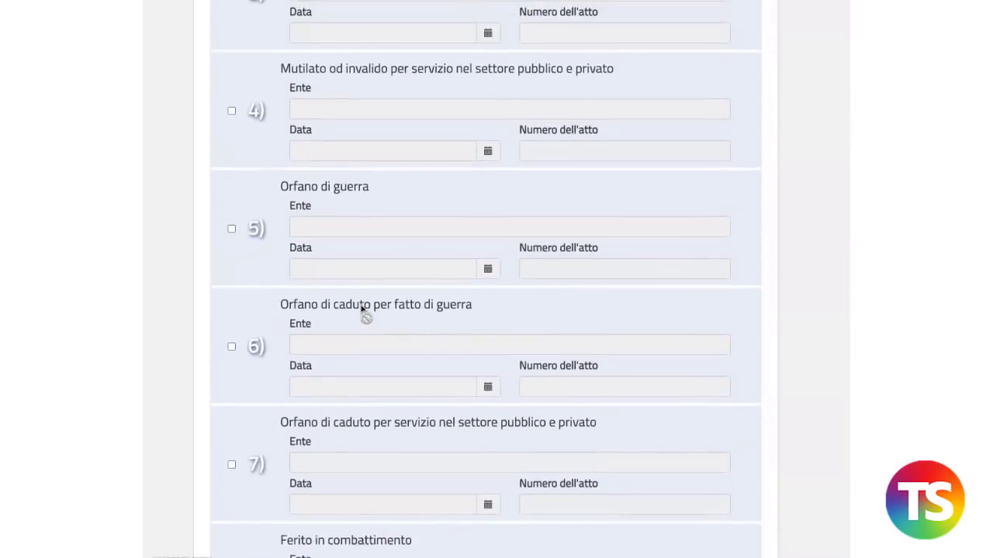
{"action": "scroll", "coordinate": [361, 310], "scroll_direction": "up", "scroll_amount": 10}
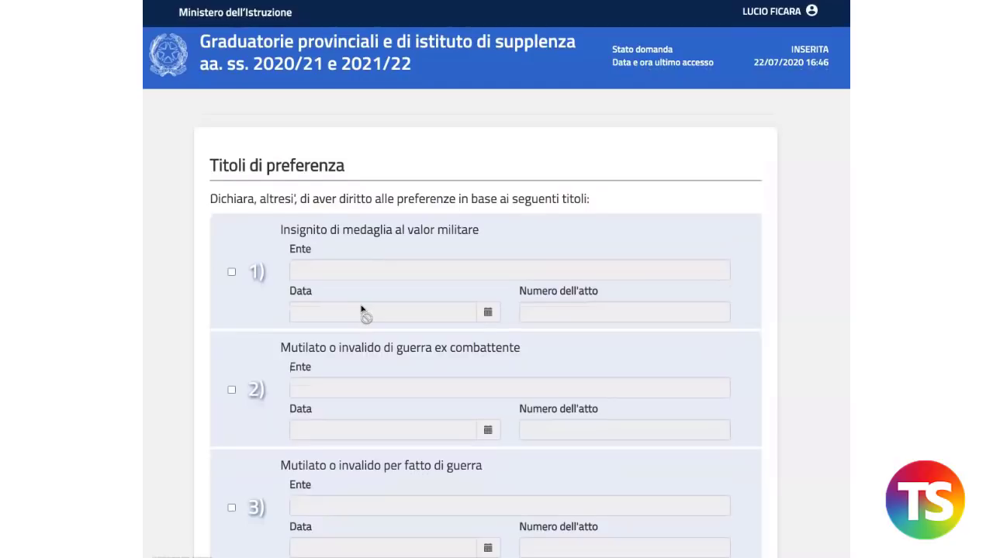
{"action": "scroll", "coordinate": [360, 309], "scroll_direction": "down", "scroll_amount": 10}
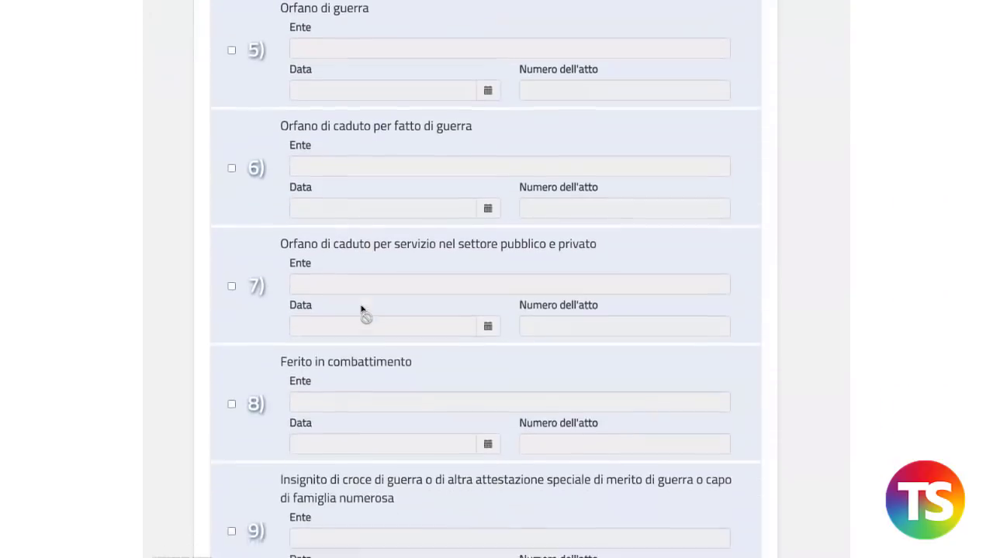
{"action": "scroll", "coordinate": [361, 309], "scroll_direction": "down", "scroll_amount": 10}
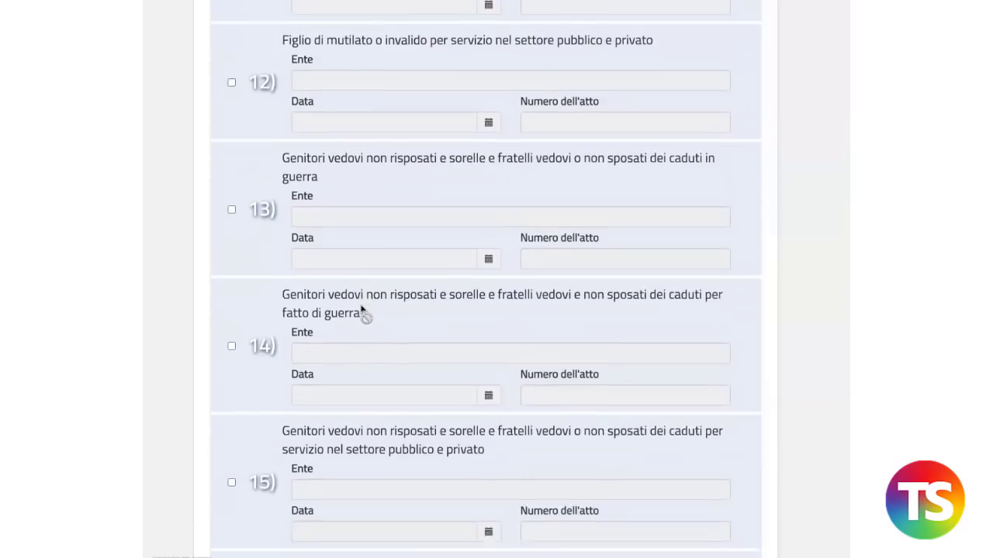
Step: Declare preference titles 17 (lodevole servizio) and 18 (figli a carico), entering 2 dependent children
{"action": "scroll", "coordinate": [361, 309], "scroll_direction": "down", "scroll_amount": 4}
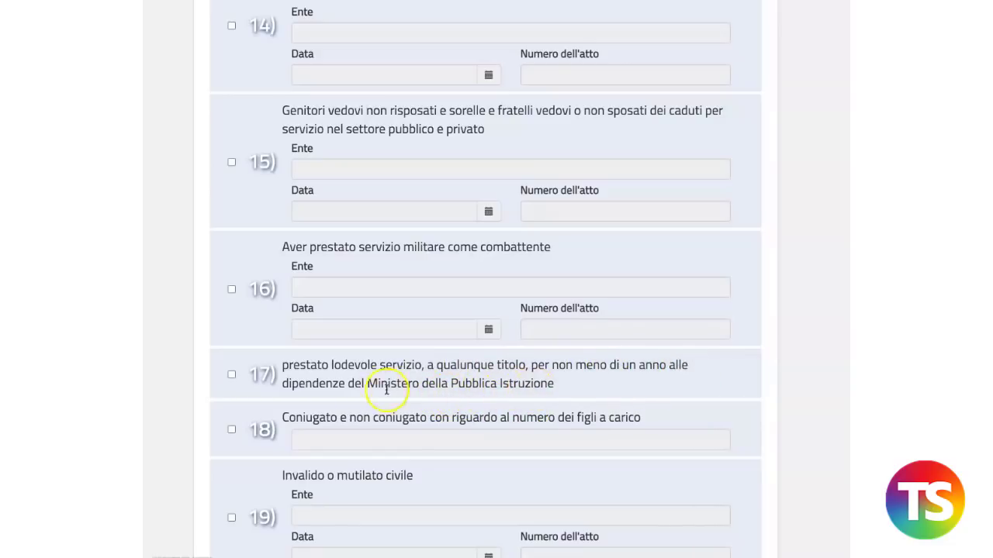
{"action": "left_click", "coordinate": [231, 376]}
{"action": "left_click", "coordinate": [231, 430]}
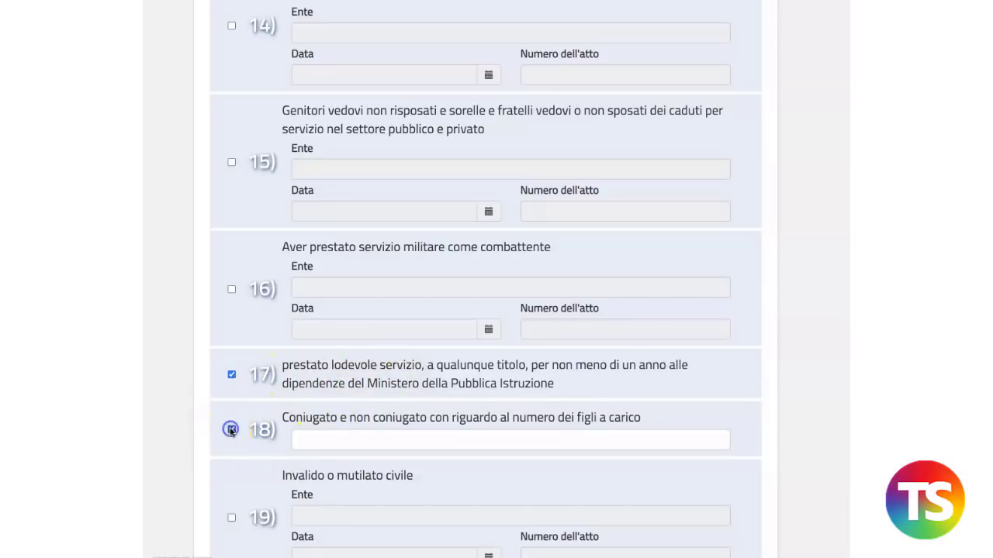
{"action": "left_click", "coordinate": [338, 440]}
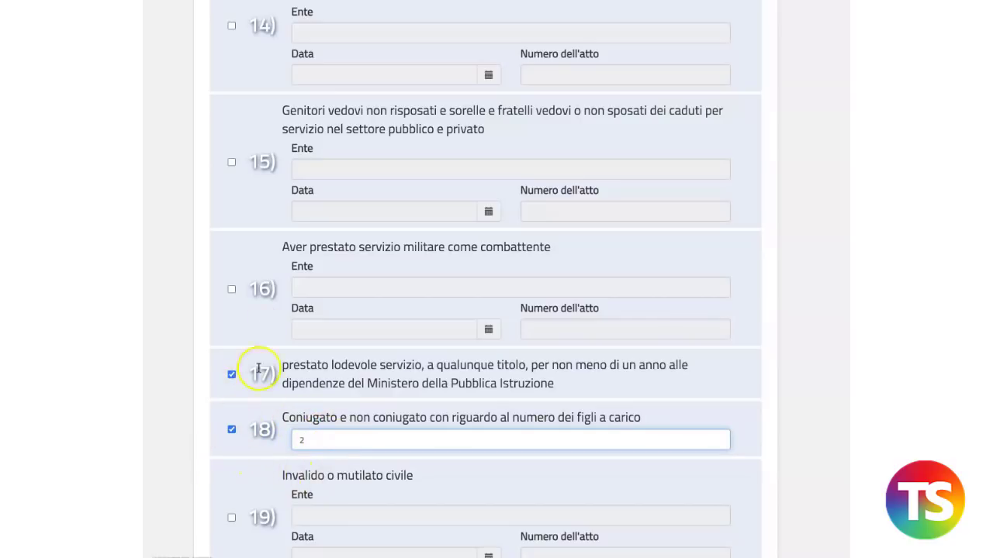
{"action": "left_click", "coordinate": [287, 439]}
Step: Select the unnumbered declaration of service without demerit for the State or other public administrations, and clear it again
{"action": "scroll", "coordinate": [285, 439], "scroll_direction": "down", "scroll_amount": 3}
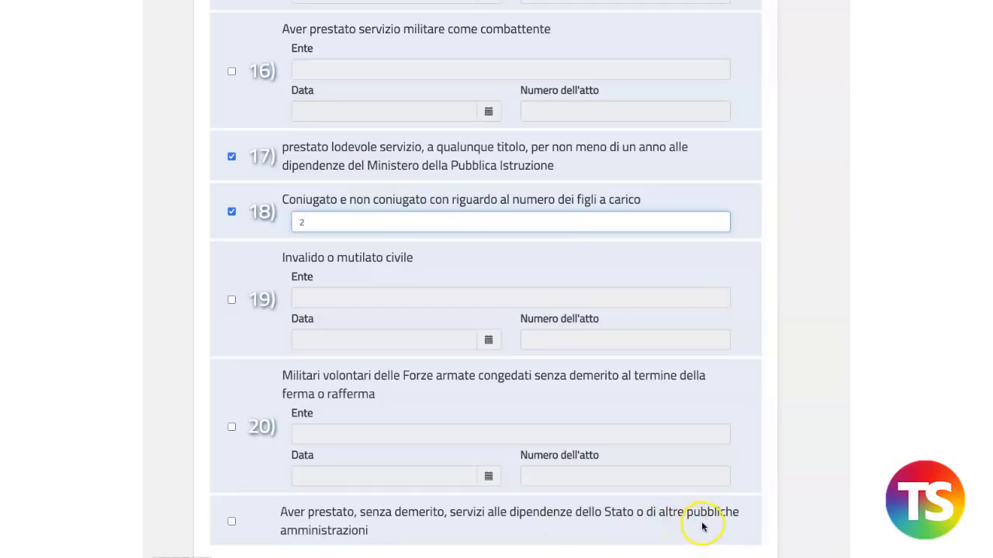
{"action": "left_click", "coordinate": [232, 522]}
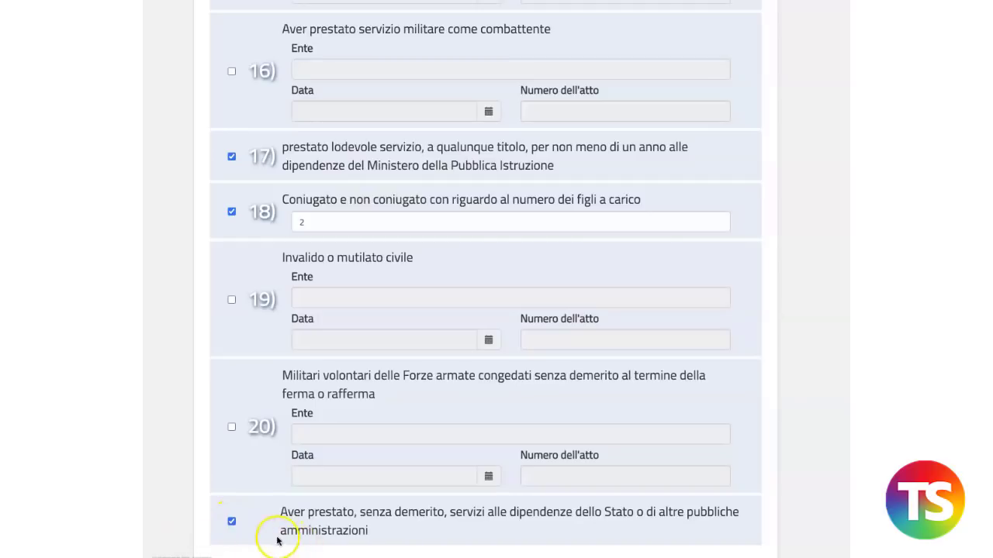
{"action": "left_click", "coordinate": [233, 523]}
Step: Select title 12, Figlio di mutilato o invalido per servizio nel settore pubblico e privato, and clear it again
{"action": "scroll", "coordinate": [332, 487], "scroll_direction": "up", "scroll_amount": 5}
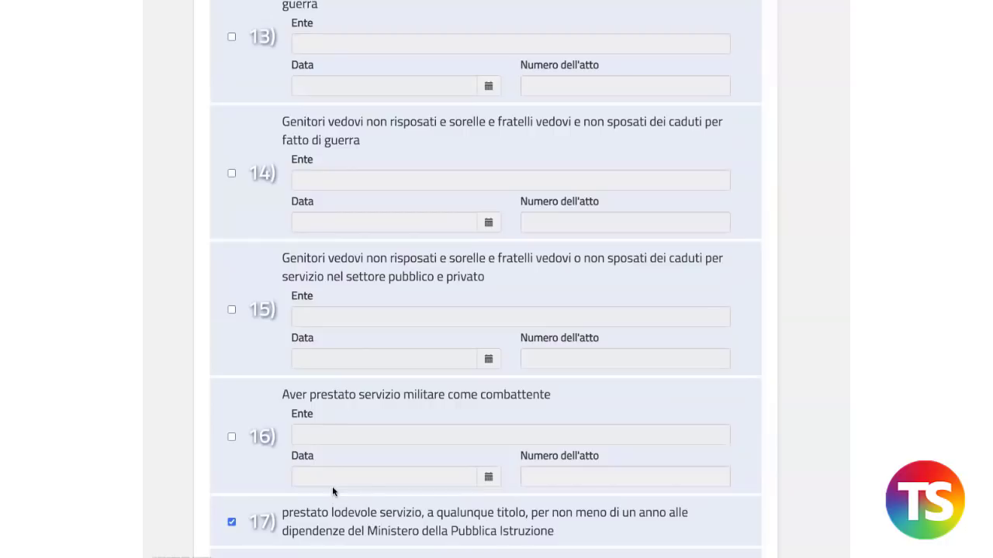
{"action": "scroll", "coordinate": [332, 486], "scroll_direction": "up", "scroll_amount": 4}
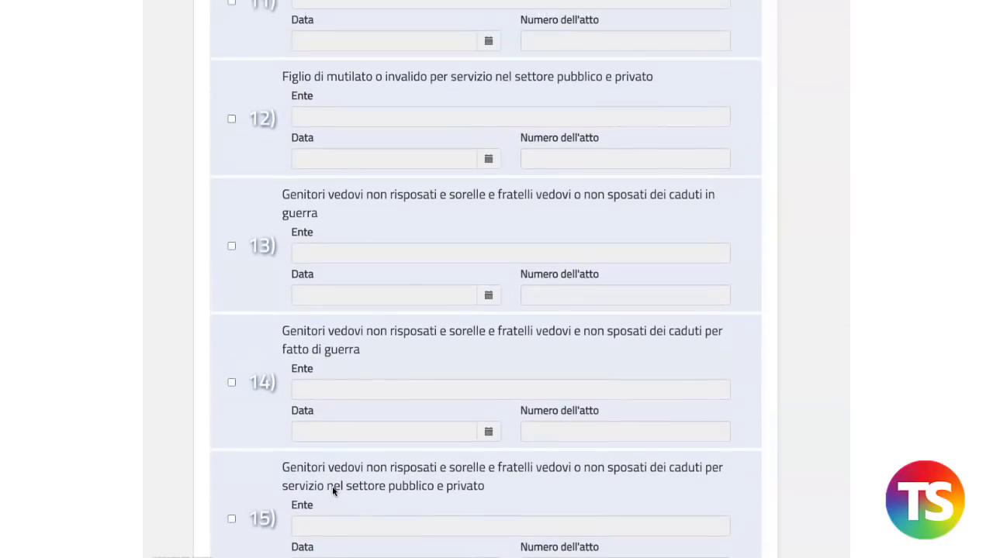
{"action": "scroll", "coordinate": [332, 486], "scroll_direction": "up", "scroll_amount": 2}
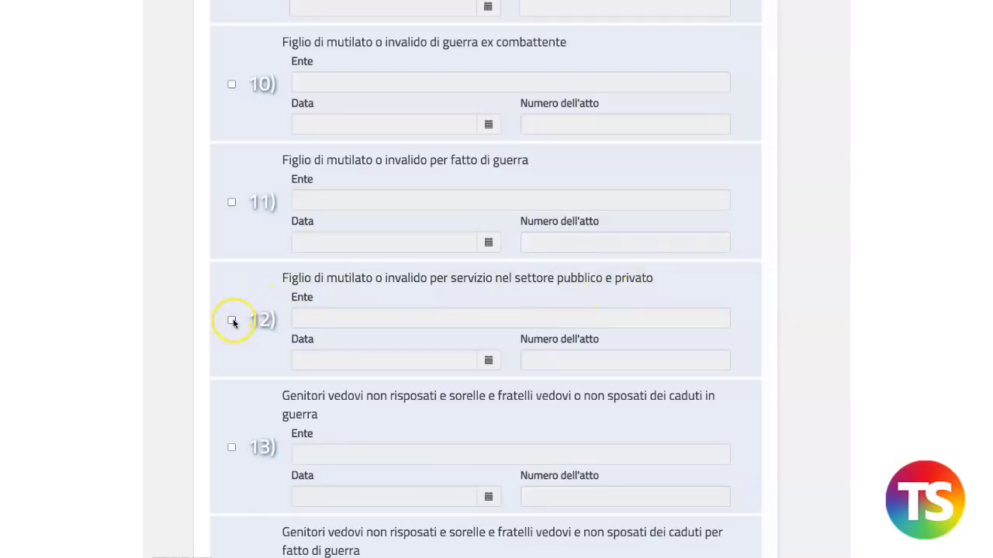
{"action": "left_click", "coordinate": [232, 321]}
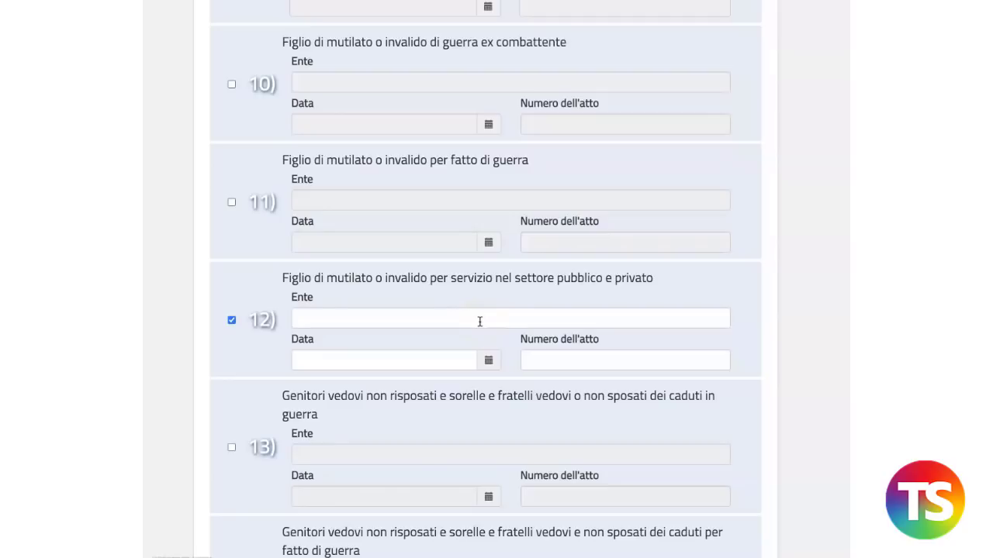
{"action": "left_click", "coordinate": [231, 321]}
Step: Select title 7, Orfano di caduto per servizio nel settore pubblico e privato, and clear it again
{"action": "scroll", "coordinate": [231, 328], "scroll_direction": "down", "scroll_amount": 1}
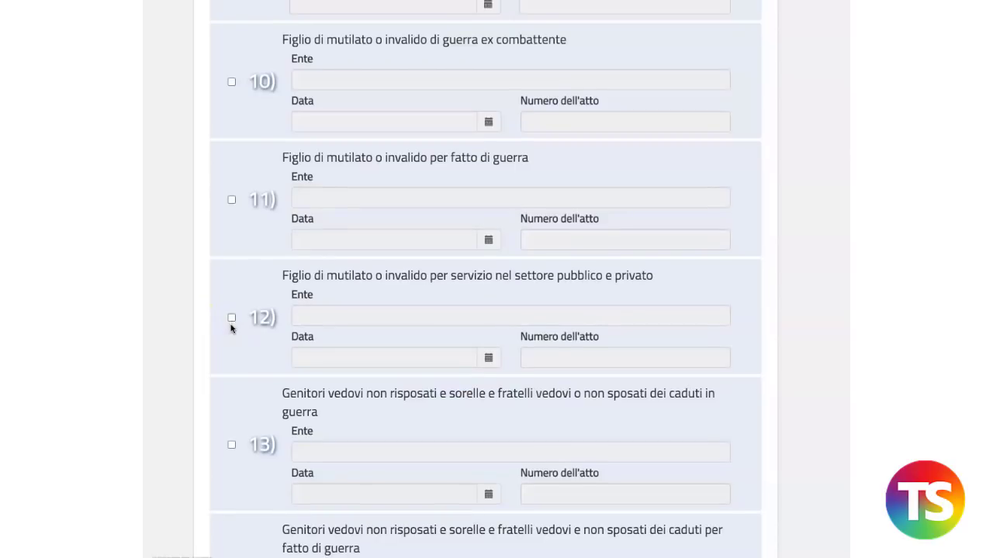
{"action": "scroll", "coordinate": [264, 353], "scroll_direction": "down", "scroll_amount": 3}
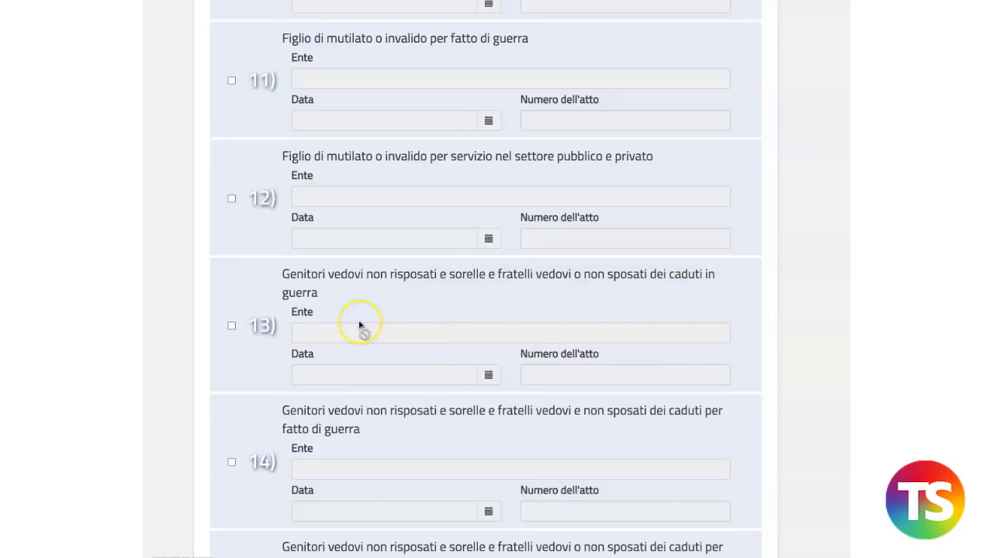
{"action": "scroll", "coordinate": [359, 326], "scroll_direction": "up", "scroll_amount": 3}
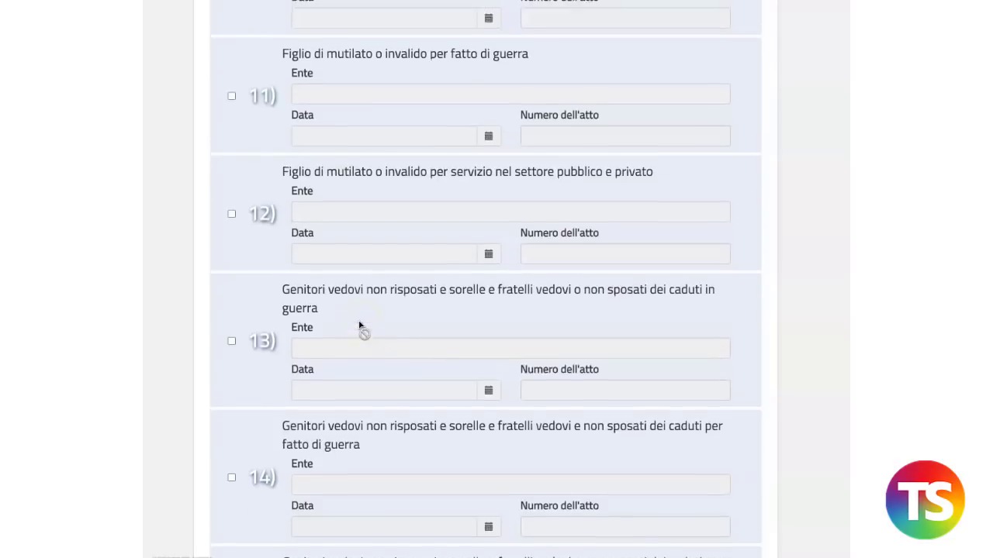
{"action": "scroll", "coordinate": [359, 326], "scroll_direction": "up", "scroll_amount": 2}
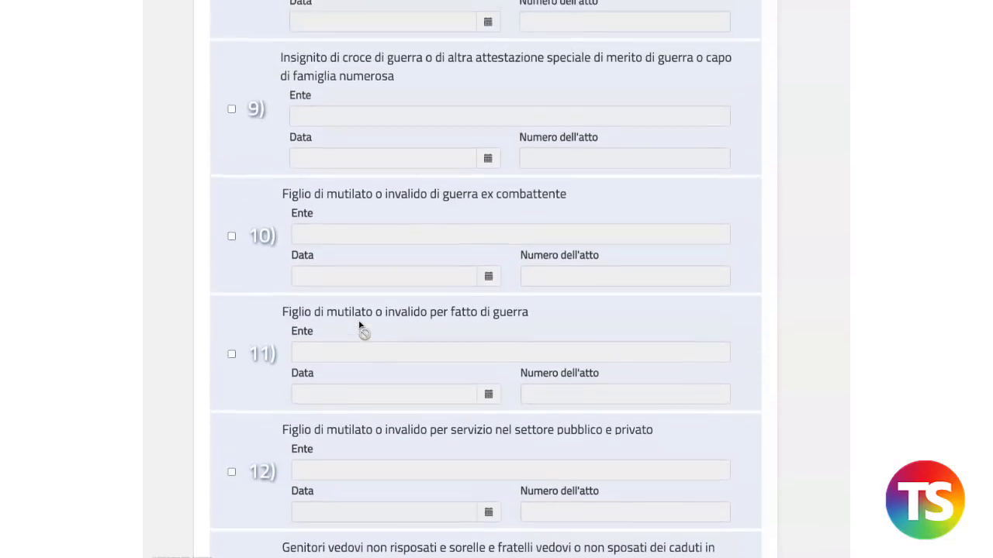
{"action": "scroll", "coordinate": [359, 326], "scroll_direction": "up", "scroll_amount": 3}
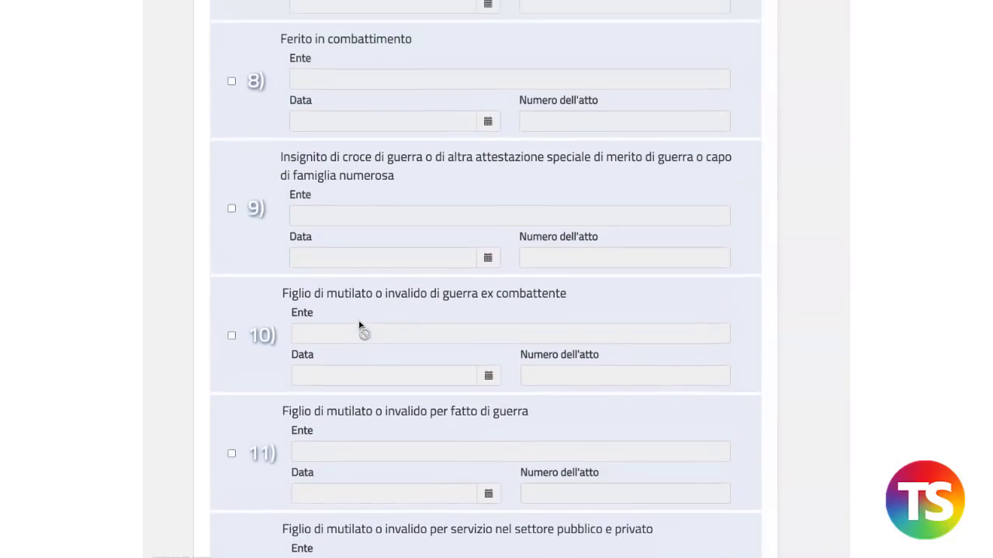
{"action": "scroll", "coordinate": [359, 326], "scroll_direction": "up", "scroll_amount": 3}
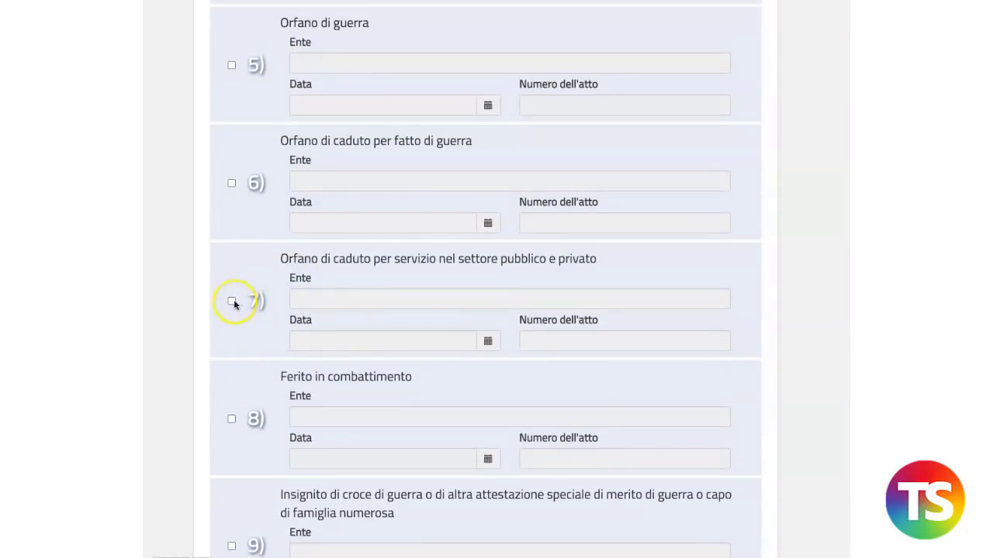
{"action": "left_click", "coordinate": [231, 301]}
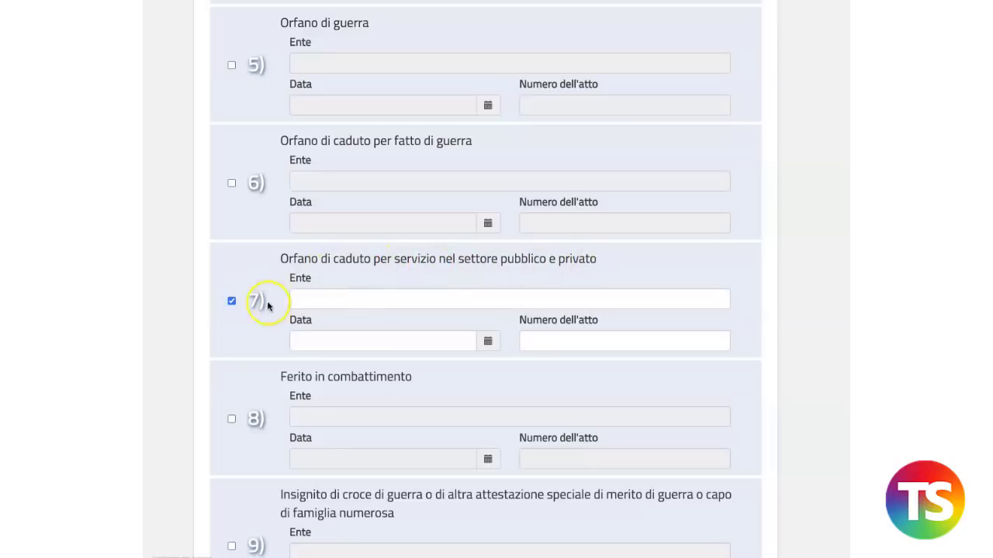
{"action": "left_click", "coordinate": [231, 301]}
{"action": "scroll", "coordinate": [300, 306], "scroll_direction": "up", "scroll_amount": 7}
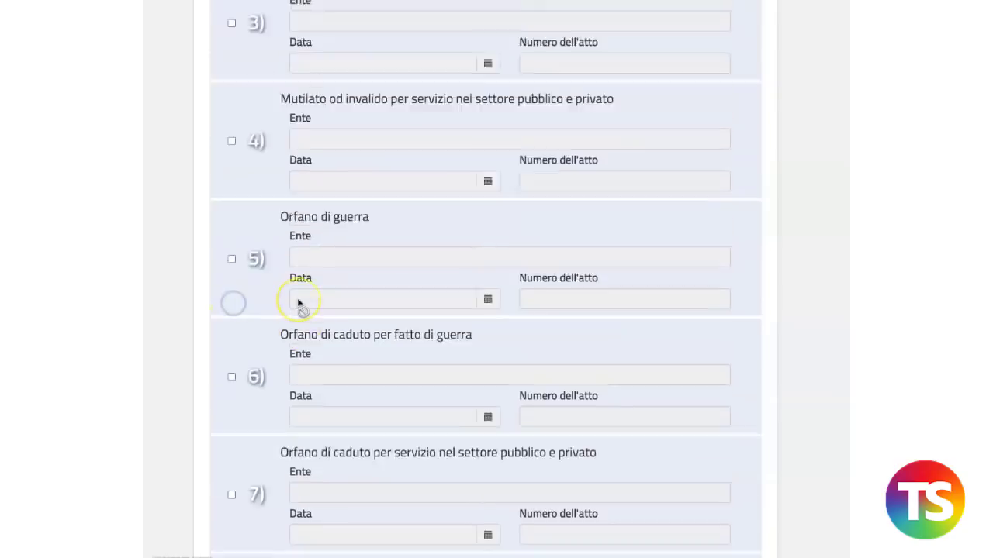
{"action": "scroll", "coordinate": [299, 305], "scroll_direction": "up", "scroll_amount": 2}
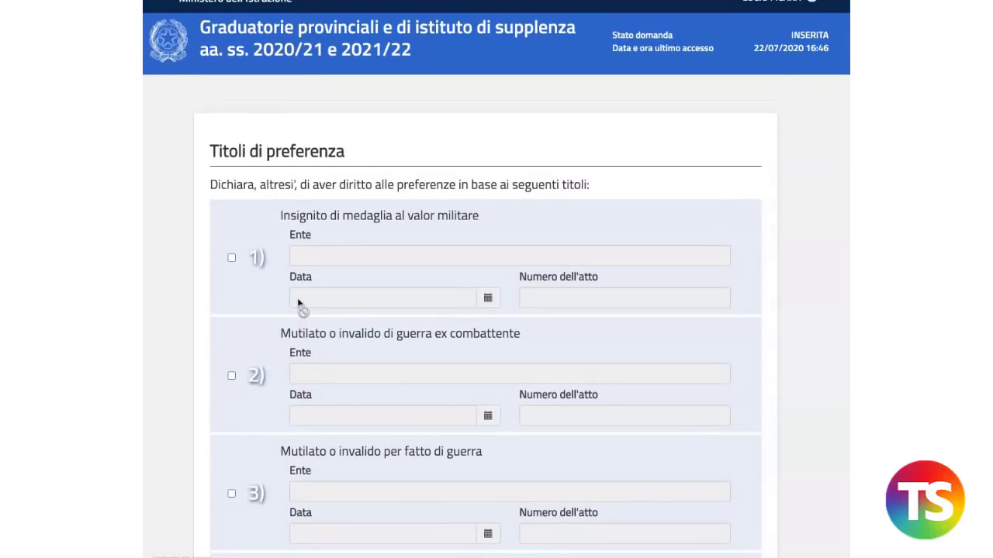
{"action": "scroll", "coordinate": [300, 306], "scroll_direction": "down", "scroll_amount": 2}
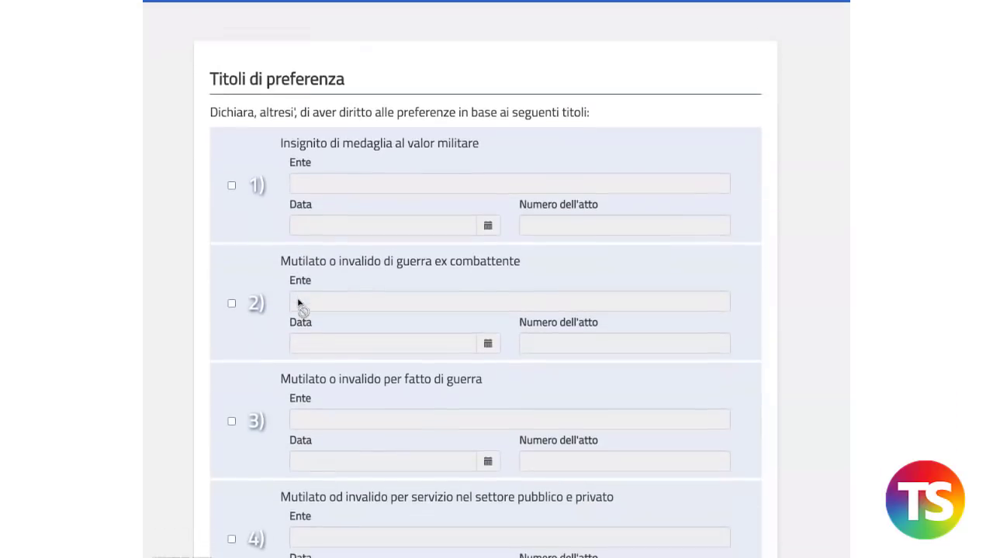
{"action": "scroll", "coordinate": [324, 276], "scroll_direction": "down", "scroll_amount": 1}
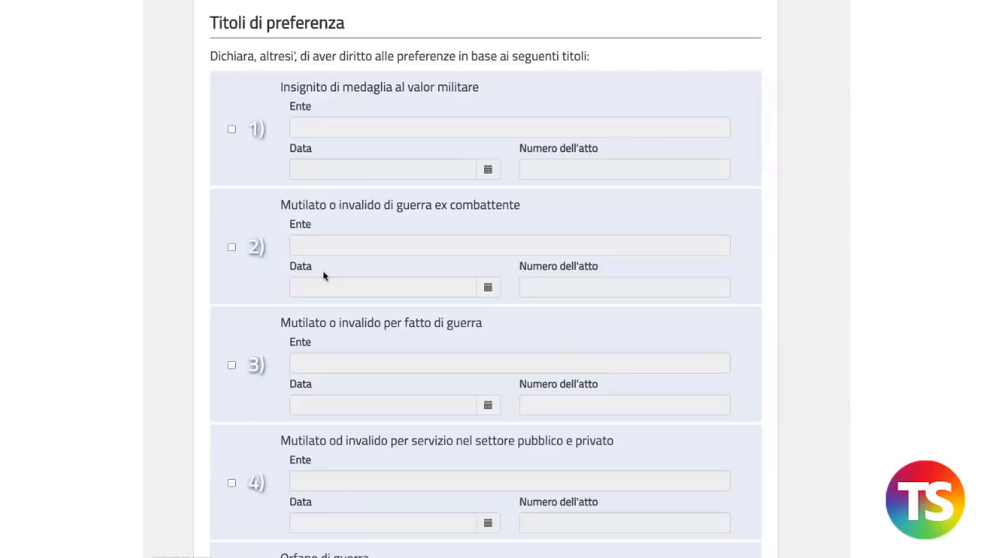
{"action": "scroll", "coordinate": [324, 276], "scroll_direction": "up", "scroll_amount": 3}
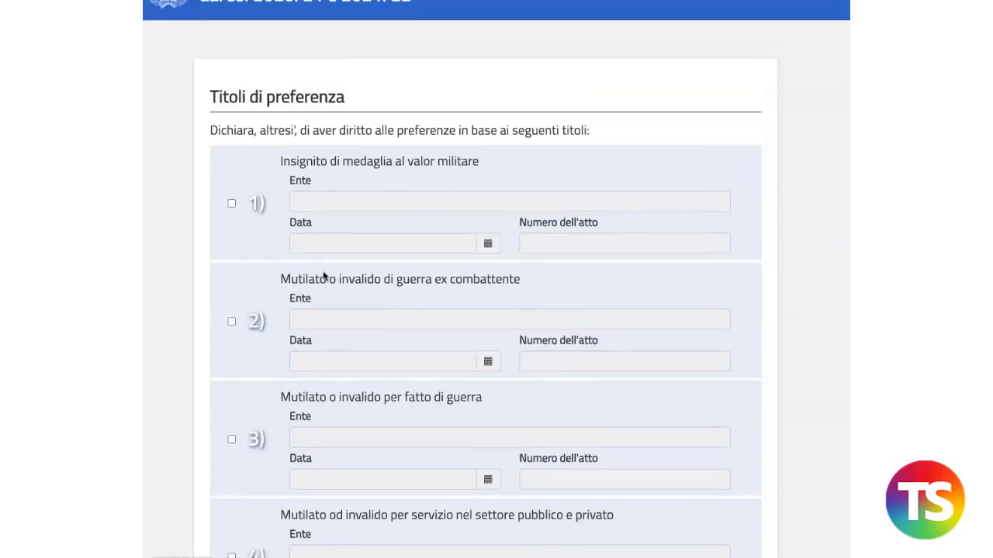